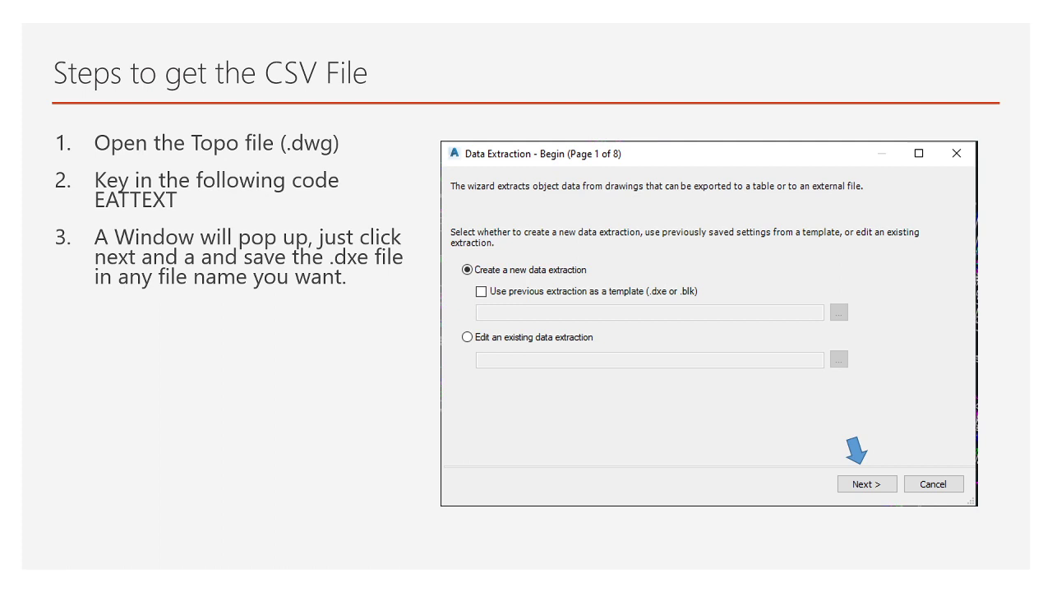
- Advance the slideshow through steps 3–6, ending on the DIA_CR1 Select Objects callout
key("Right")
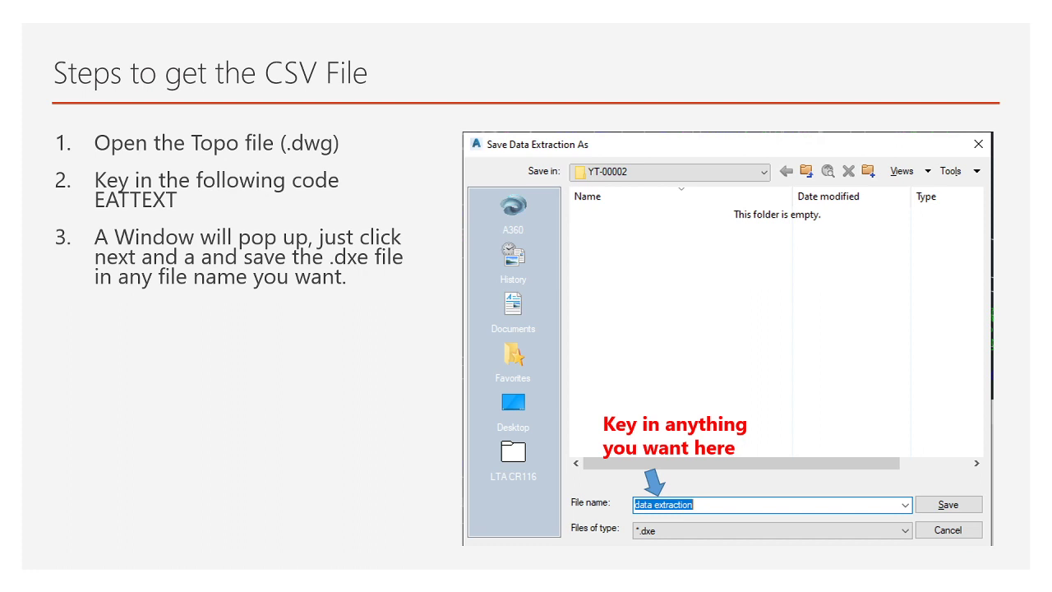
key("Right")
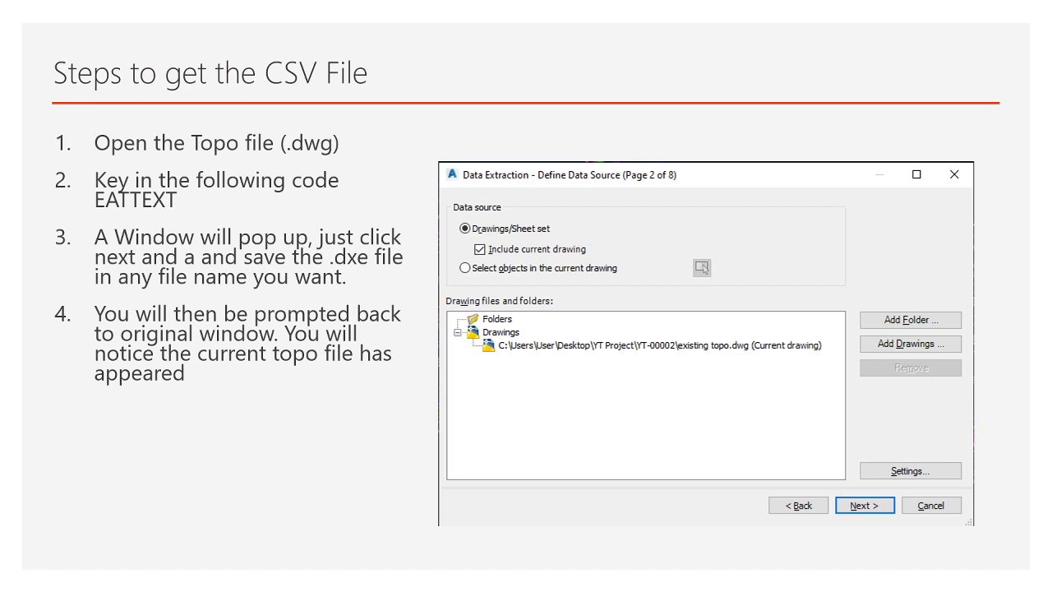
key("Right")
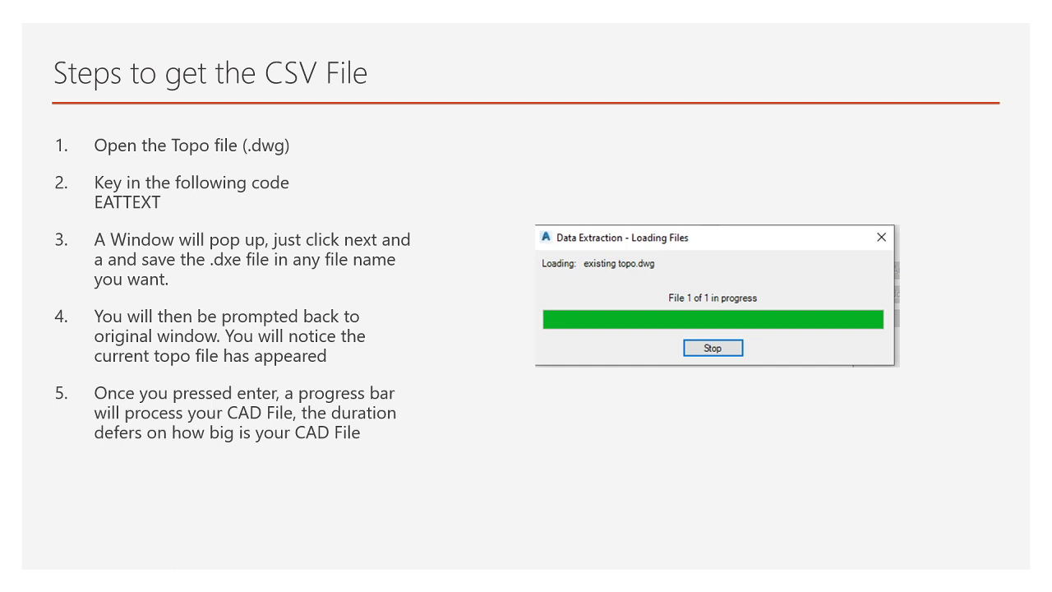
key("Right")
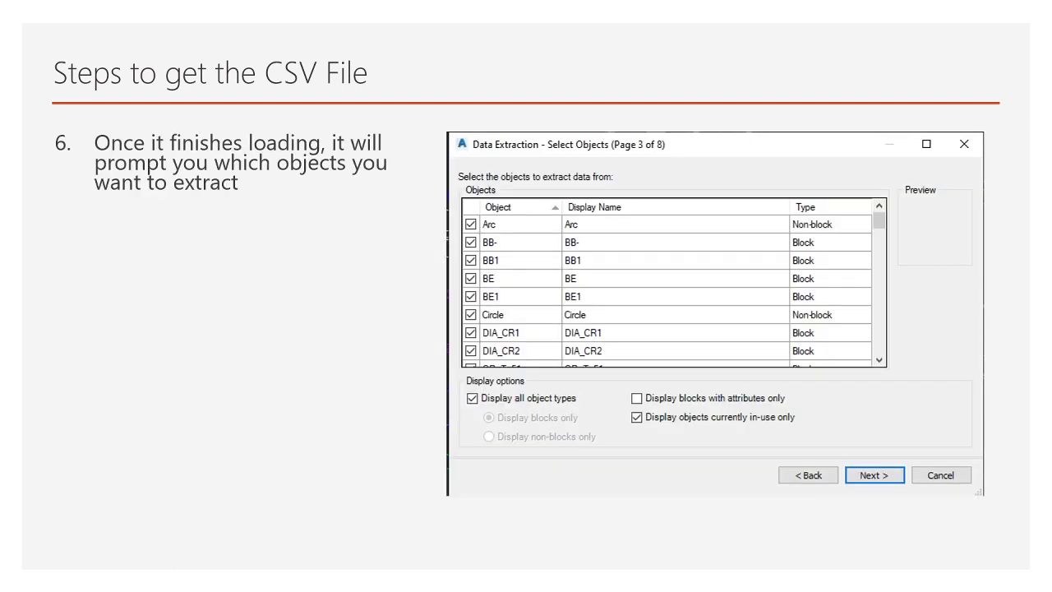
key("Right")
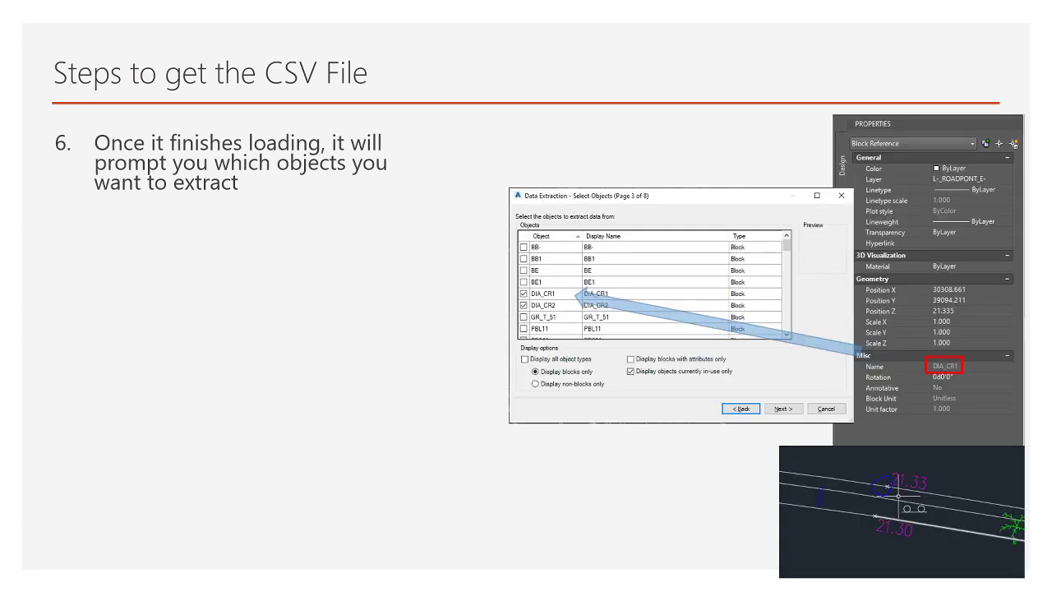
- Advance through the property, Refine Data and output slides to the finished .xls result
key("Right")
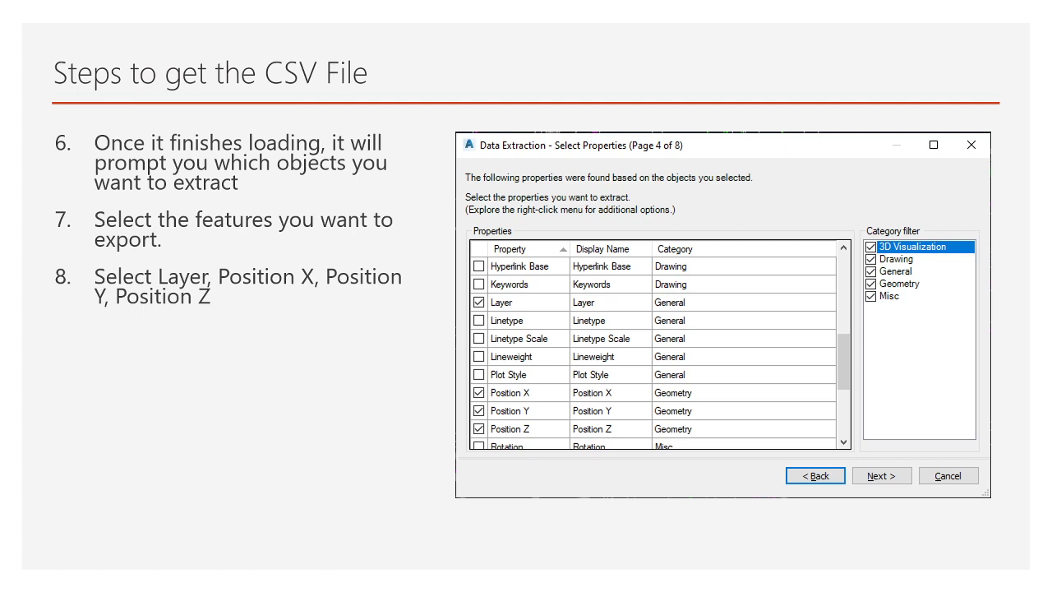
key("Right")
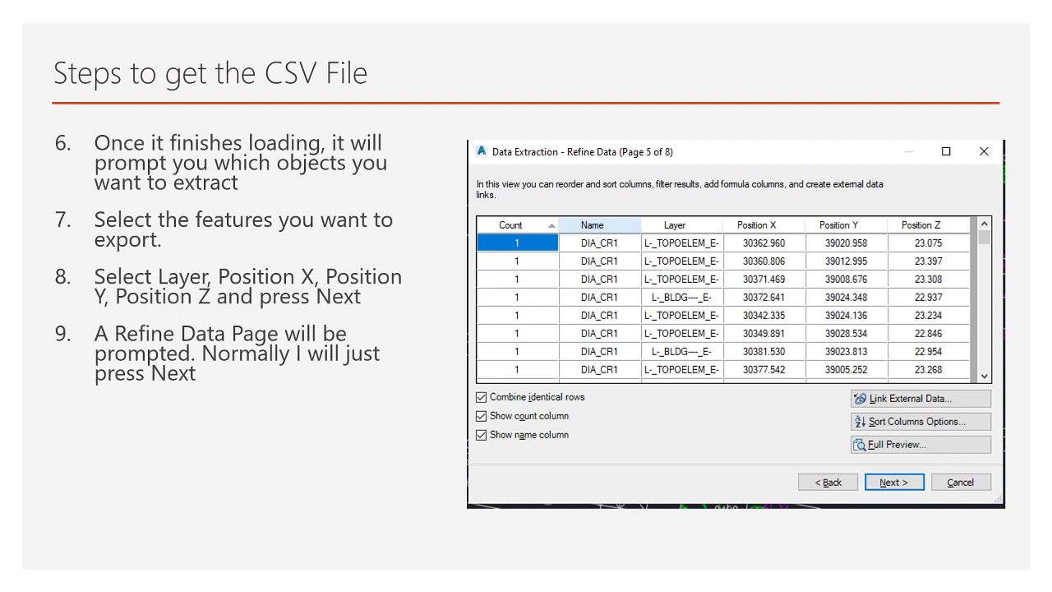
key("Right")
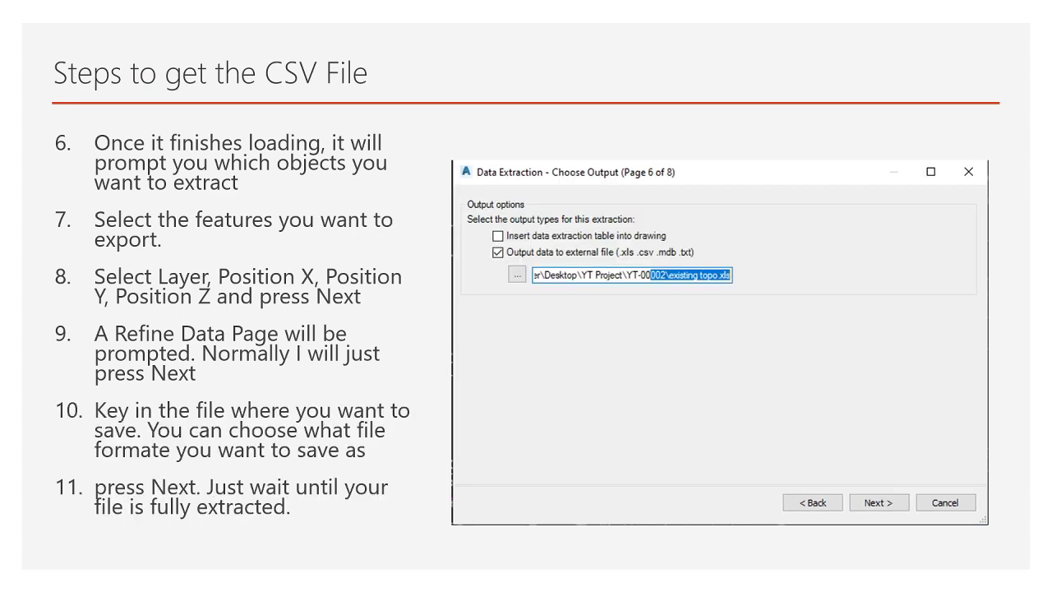
key("Right")
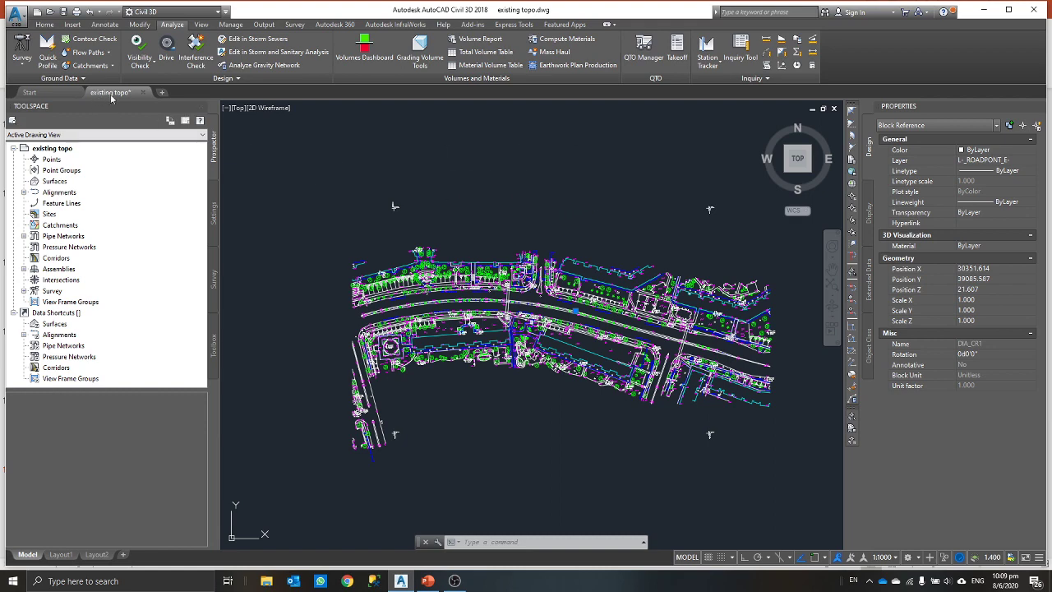
- Zoom the existing topo drawing in and back out
scroll(633, 366, "up", 2)
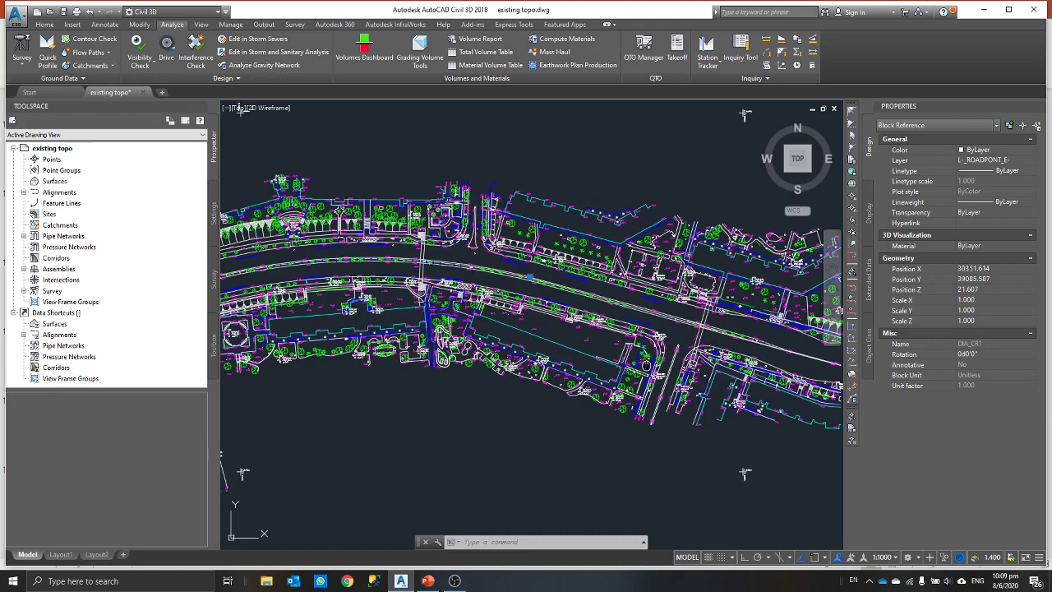
scroll(502, 298, "down", 2)
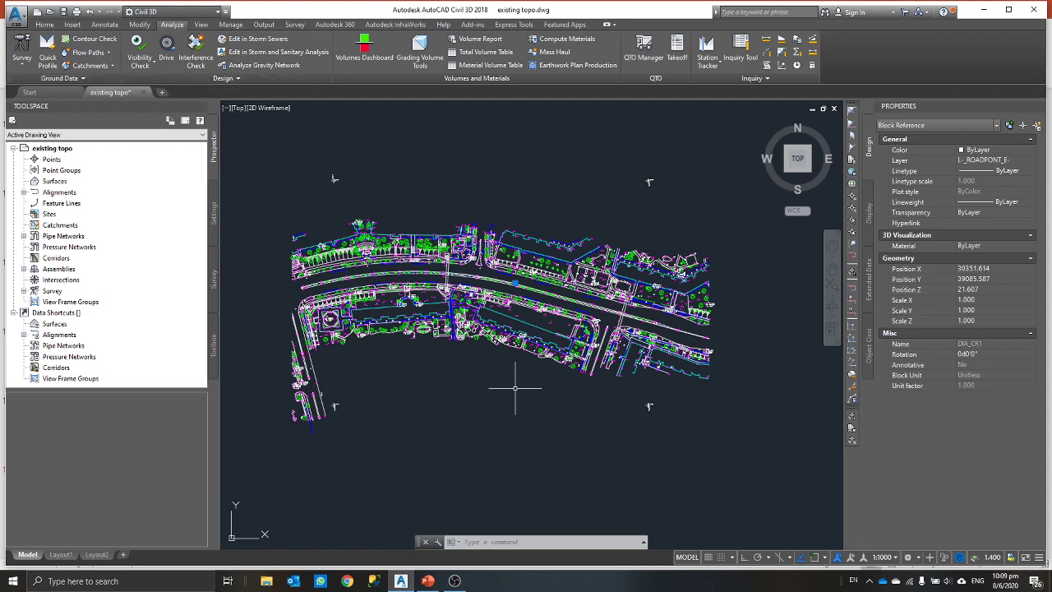
- Start the Data Extraction wizard with EATTEXT
type("EAT")
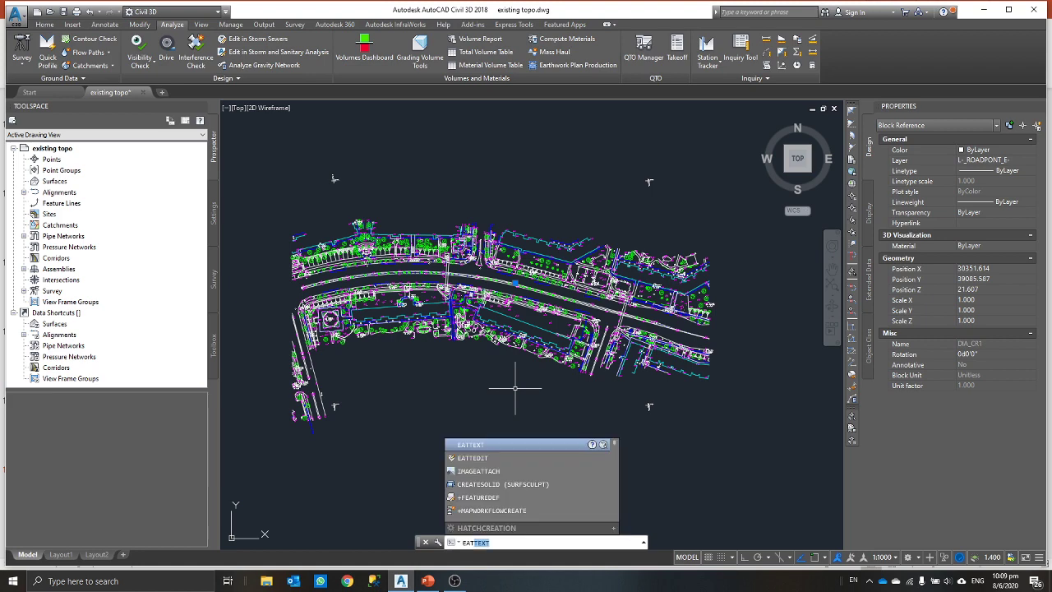
key("Return")
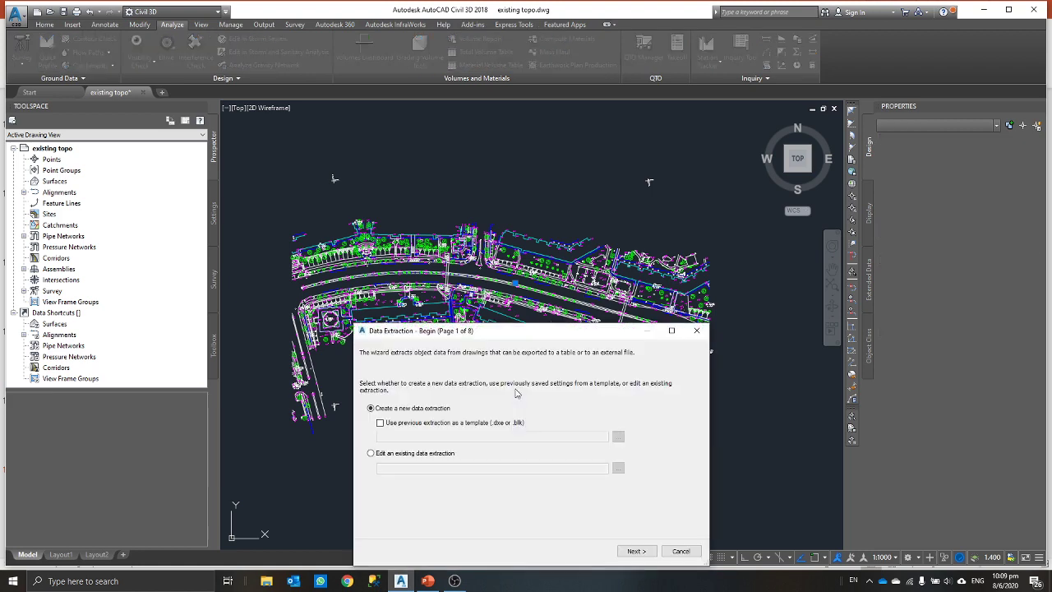
left_click_drag(553, 335, 548, 208)
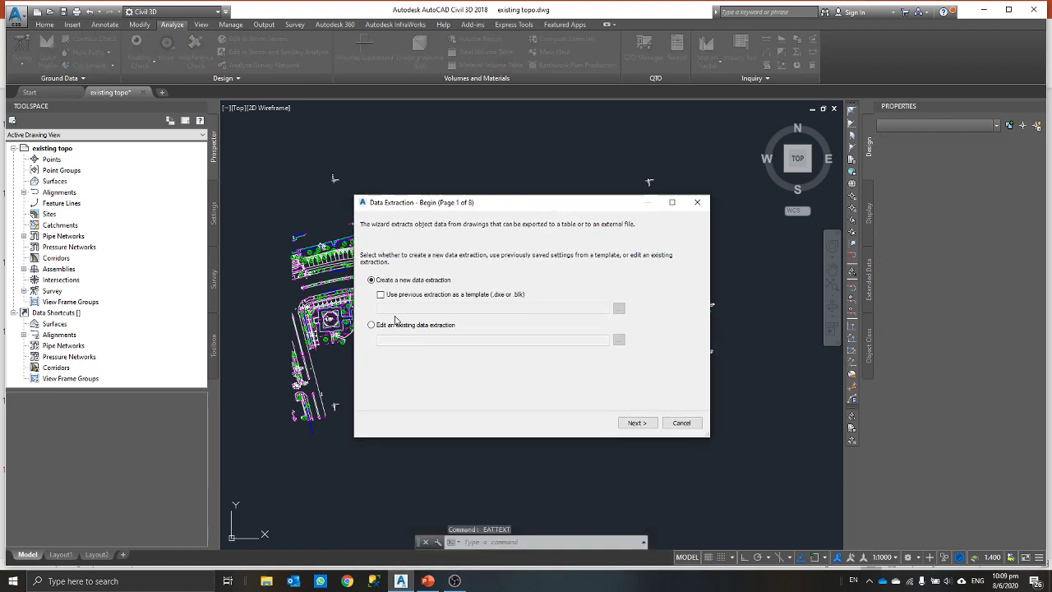
- Save settings over data extraction.dxe and select existing topo.dwg as the data source
left_click(637, 422)
left_click(444, 199)
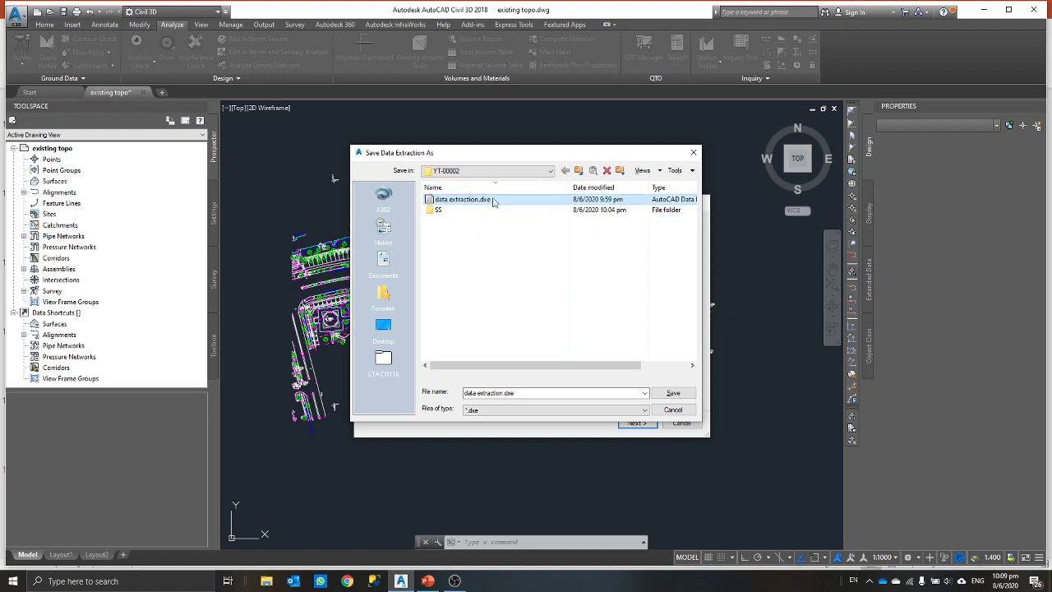
left_click(673, 394)
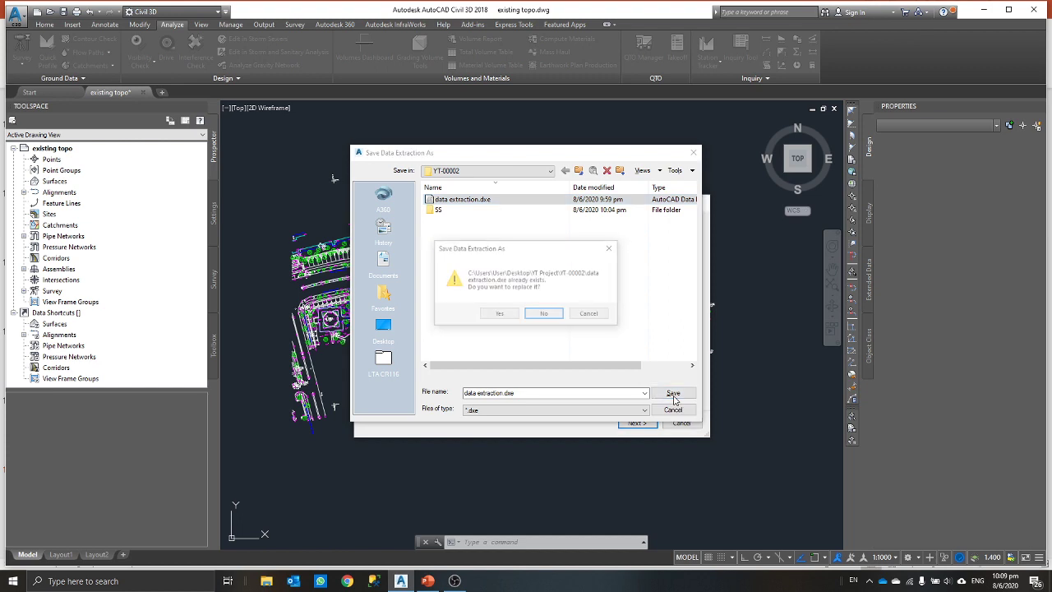
left_click(503, 316)
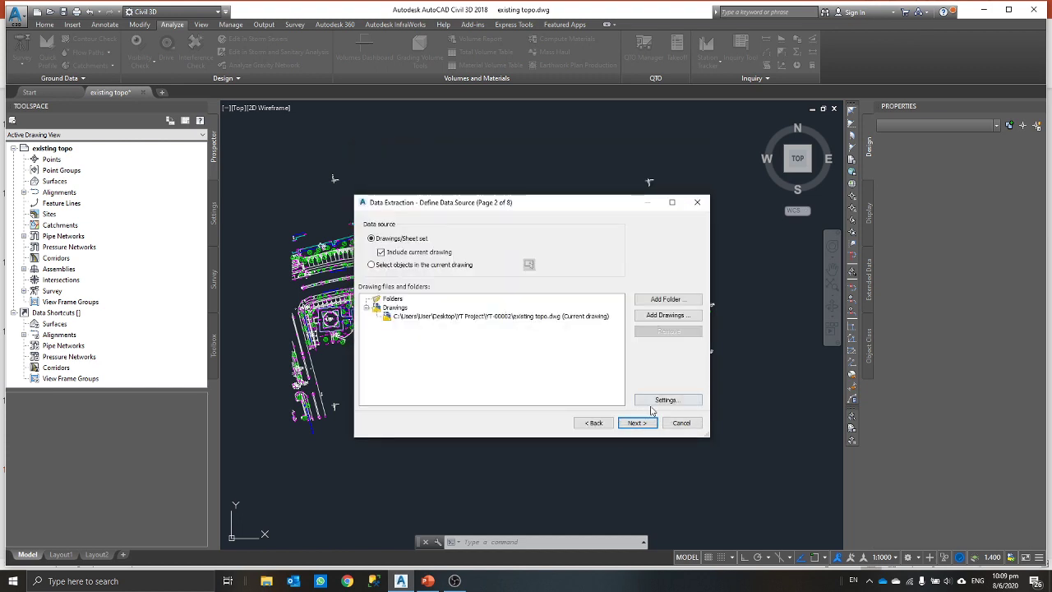
left_click(457, 317)
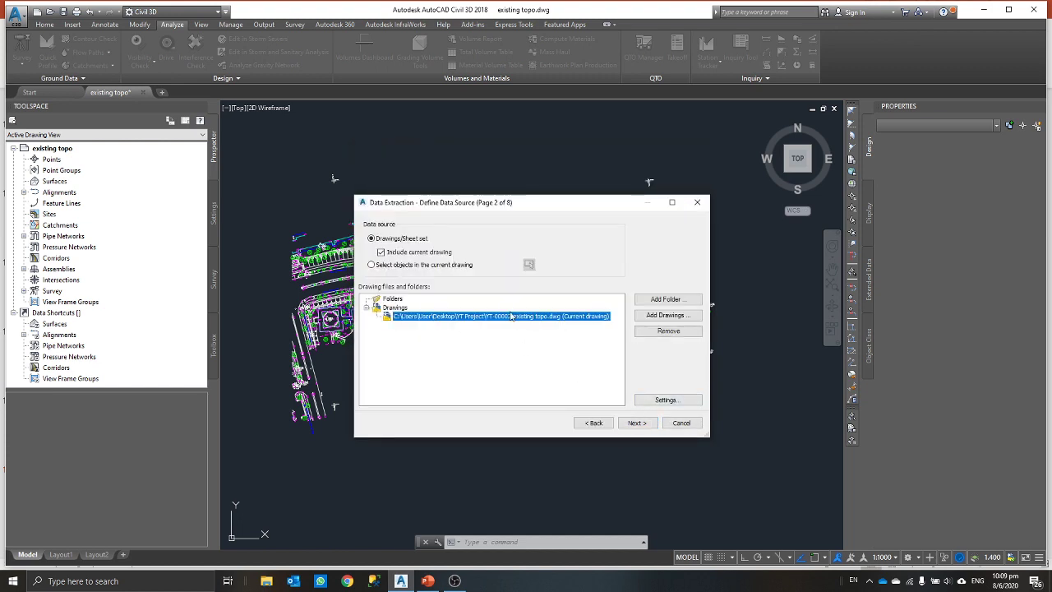
- Load the drawing's objects, check only DIA_CR1, and limit the list to blocks
left_click(635, 425)
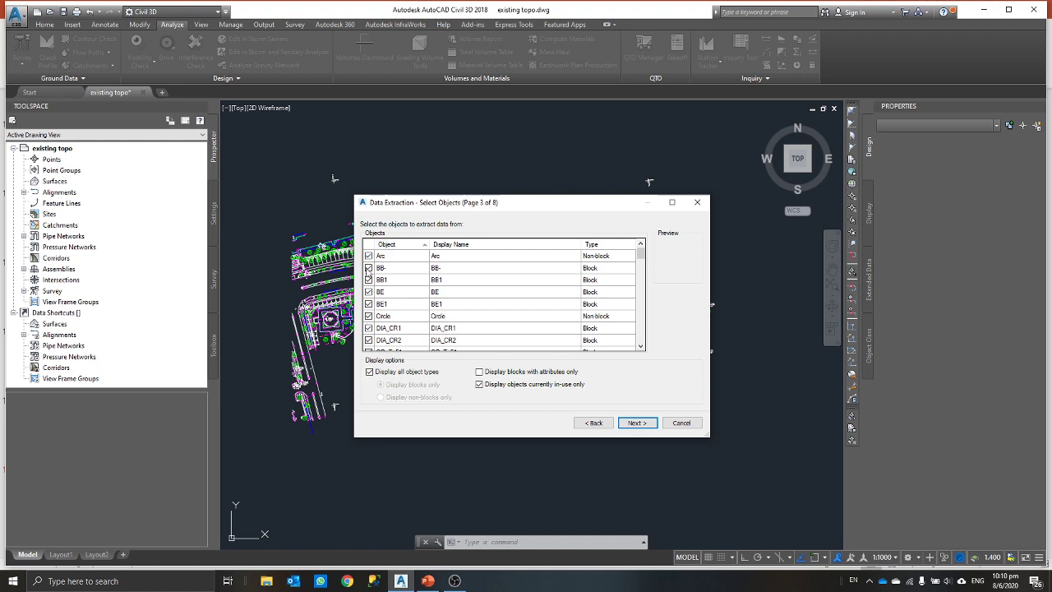
right_click(368, 244)
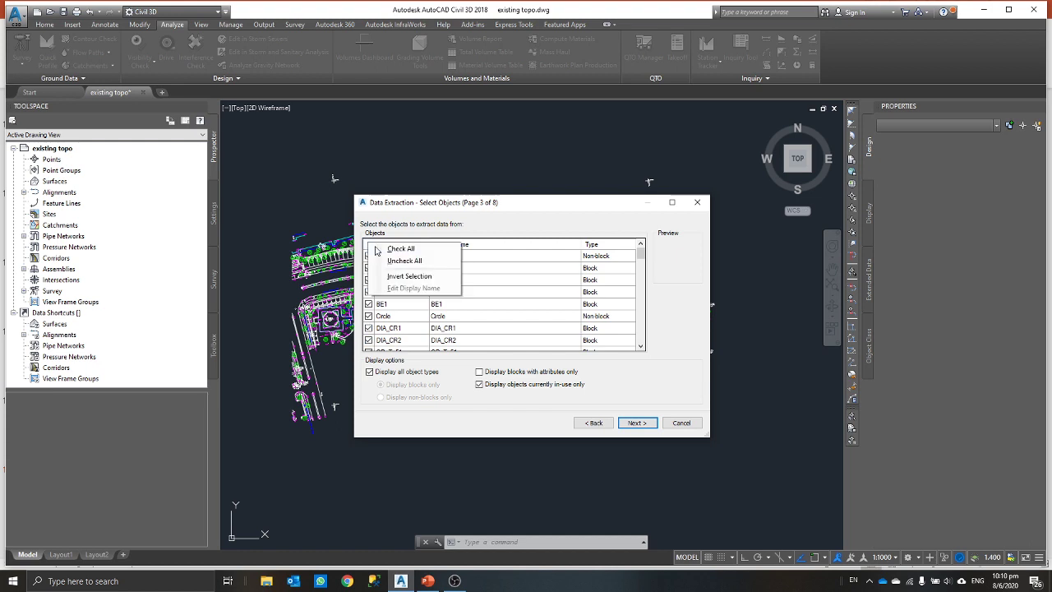
left_click(393, 261)
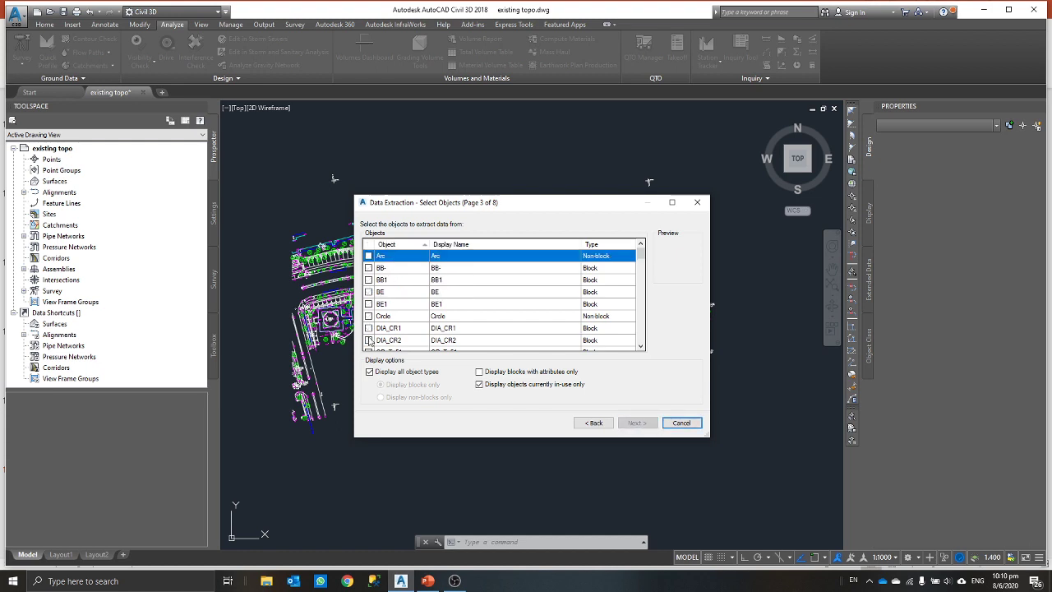
left_click(369, 328)
mouse_move(445, 206)
left_mouse_down()
mouse_move(462, 359)
mouse_move(485, 270)
left_mouse_up()
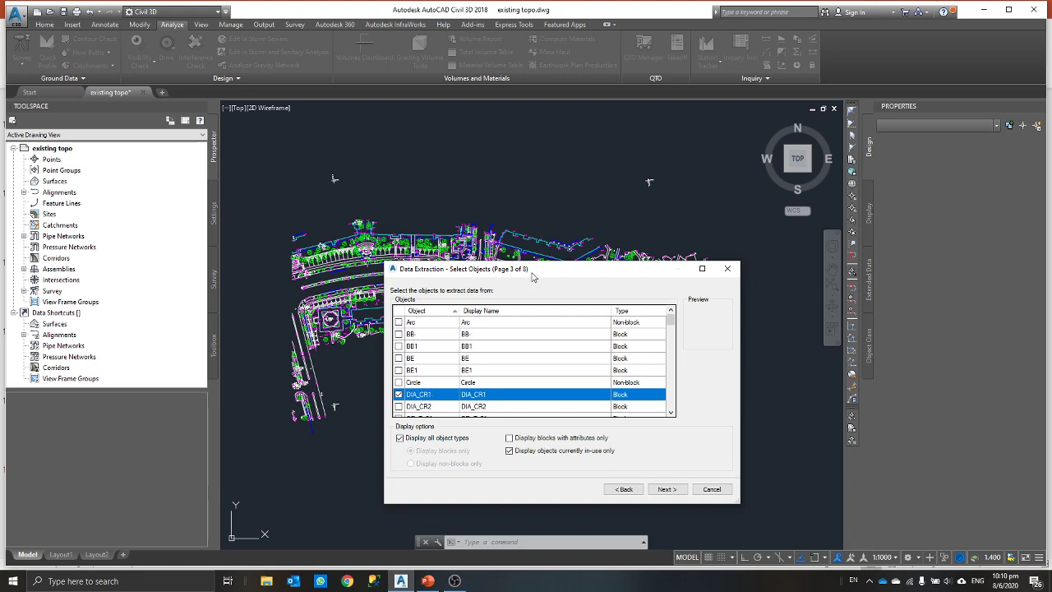
left_click_drag(529, 270, 524, 225)
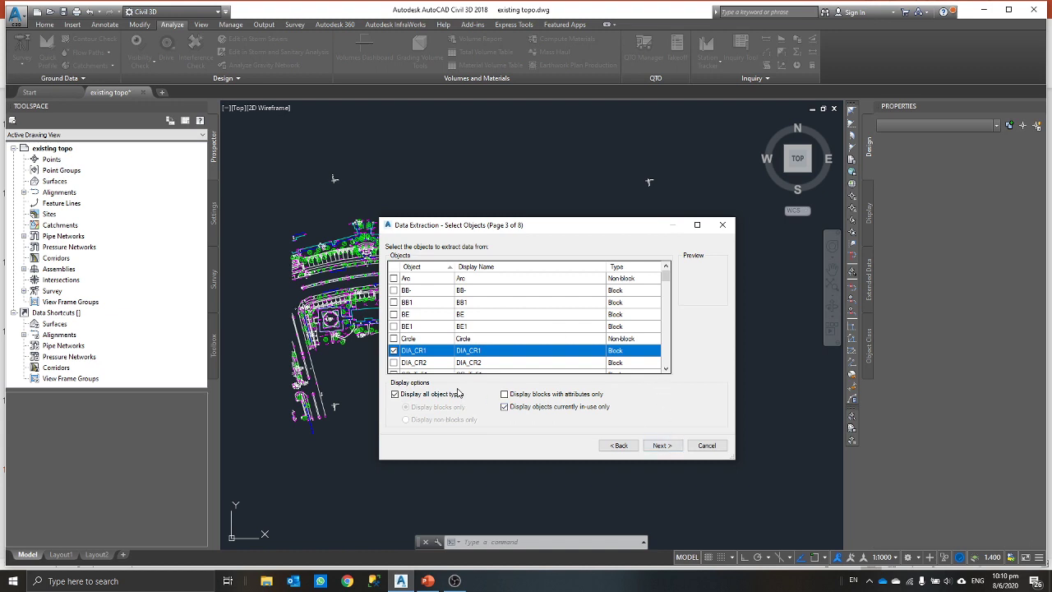
left_click(395, 394)
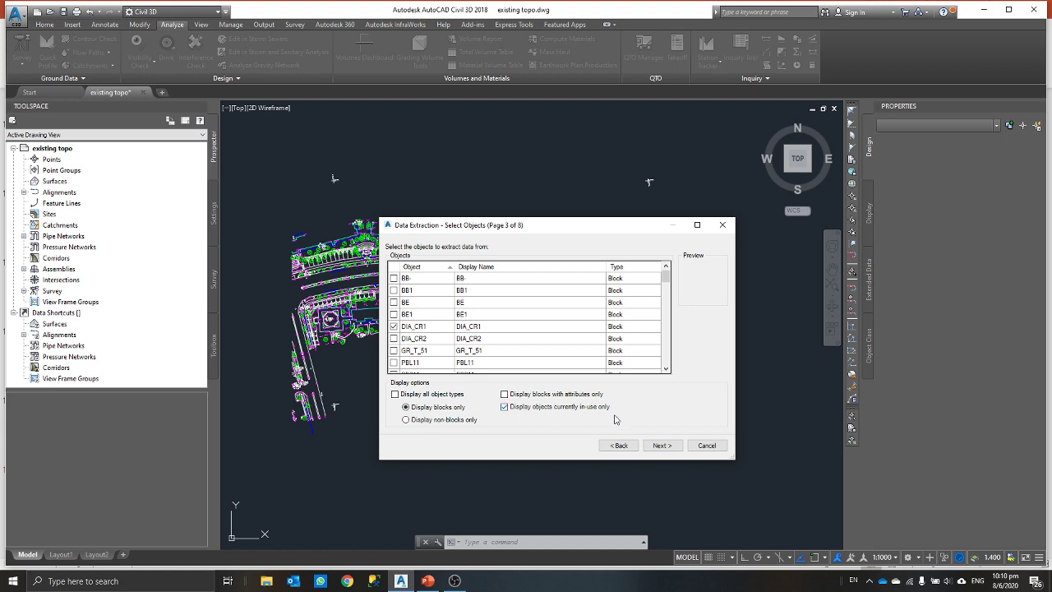
- Clear all properties, then tick Layer, Position X, Position Y and Position Z
left_click(664, 447)
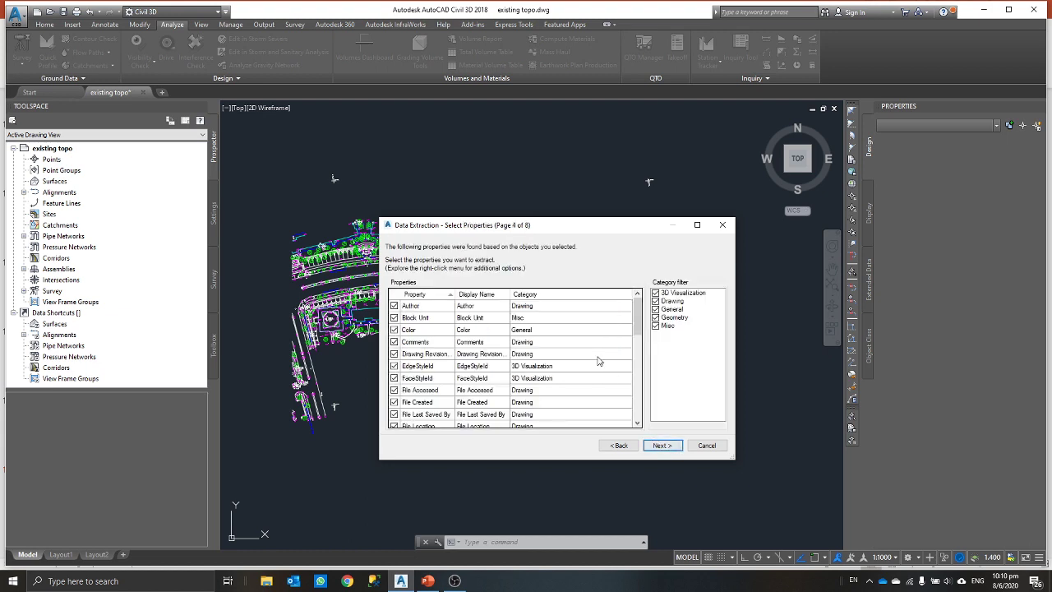
mouse_move(637, 314)
left_mouse_down()
mouse_move(629, 409)
mouse_move(631, 312)
left_mouse_up()
right_click(397, 295)
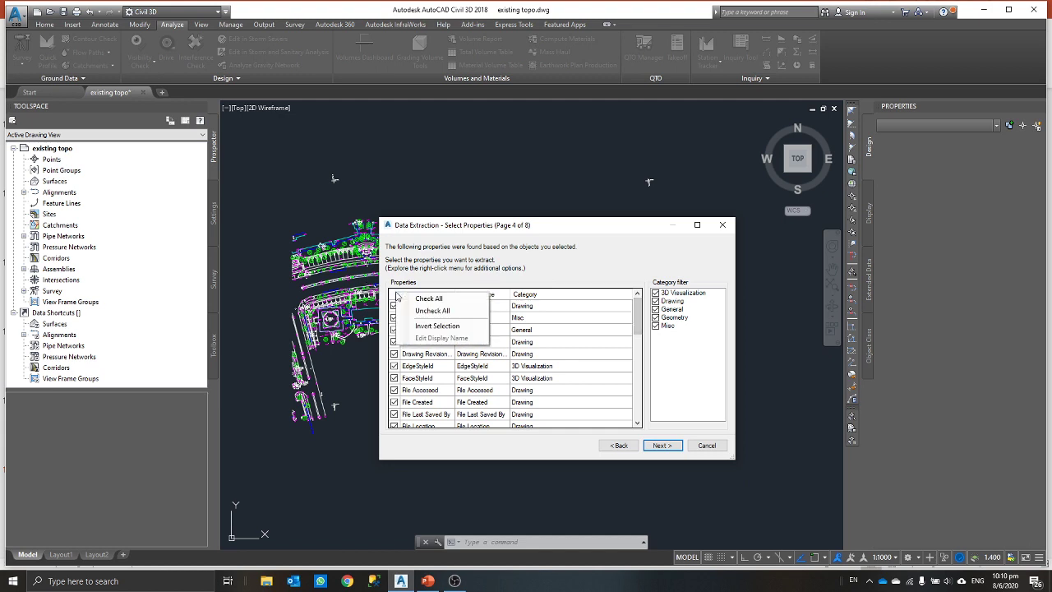
left_click(420, 316)
left_click_drag(638, 317, 648, 361)
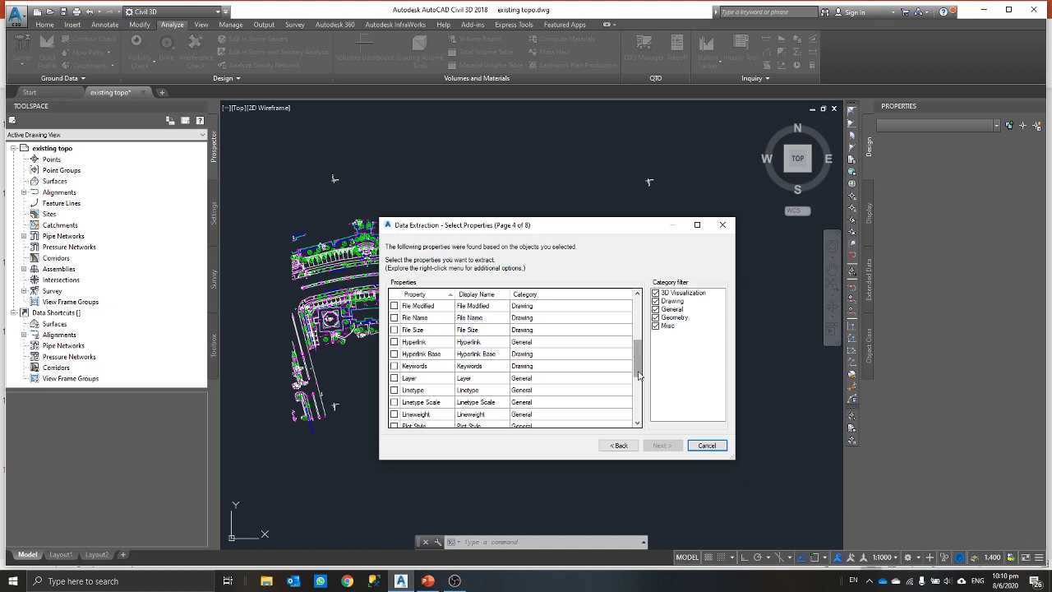
left_click(393, 379)
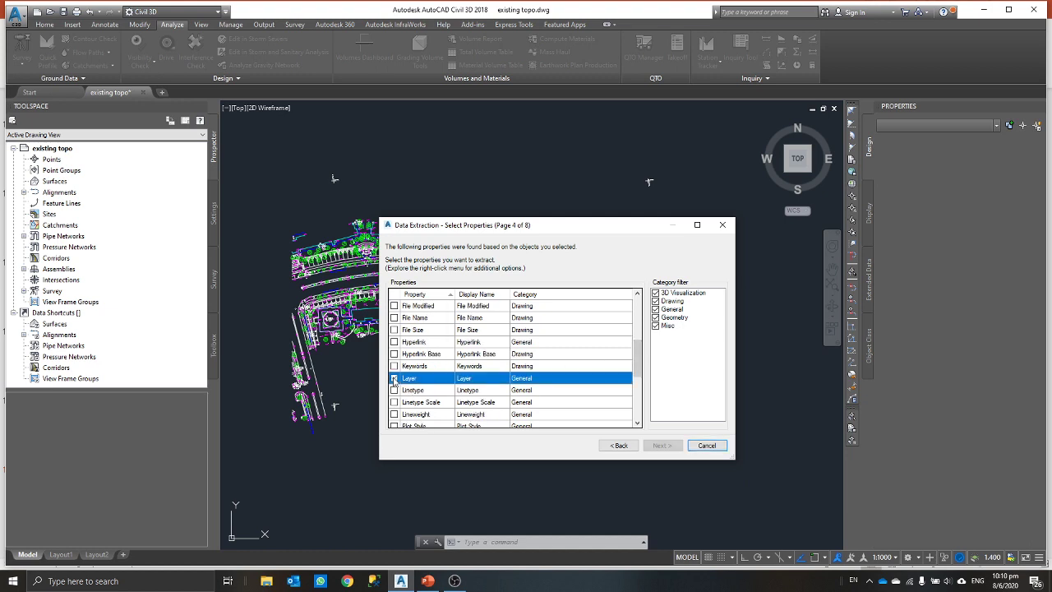
scroll(430, 363, "down", 2)
left_click(394, 341)
left_click(394, 353)
left_click(394, 365)
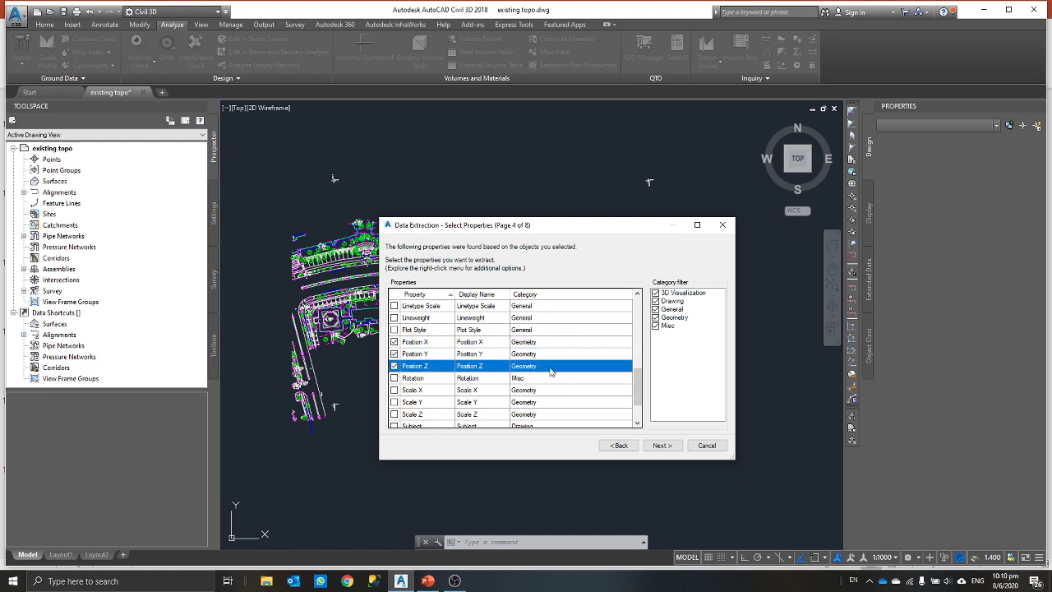
- Review the DIA_CR1 rows on Refine Data and continue to Choose Output
left_click(662, 445)
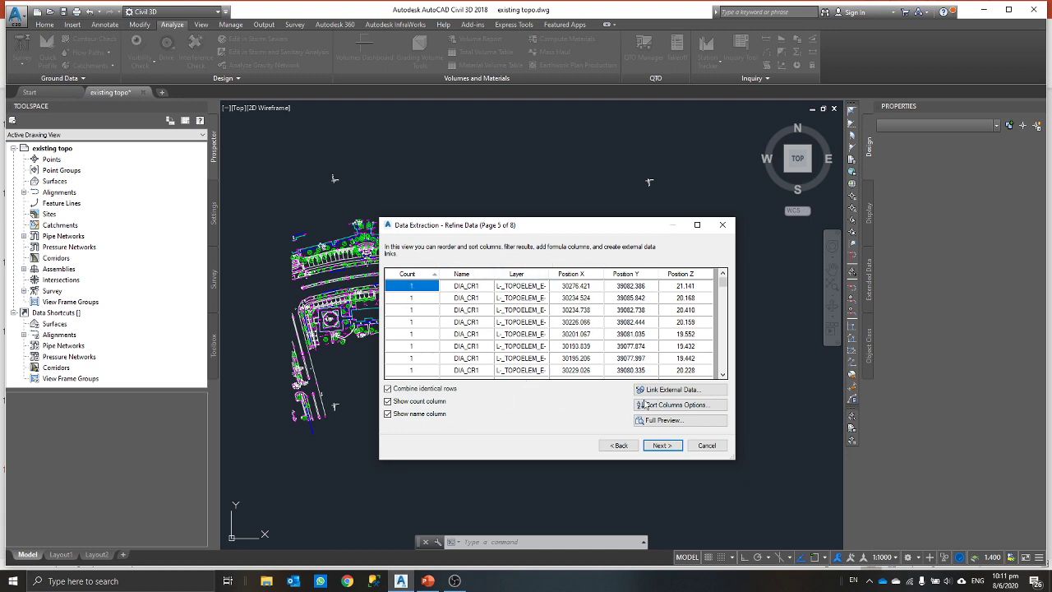
left_click_drag(581, 230, 568, 153)
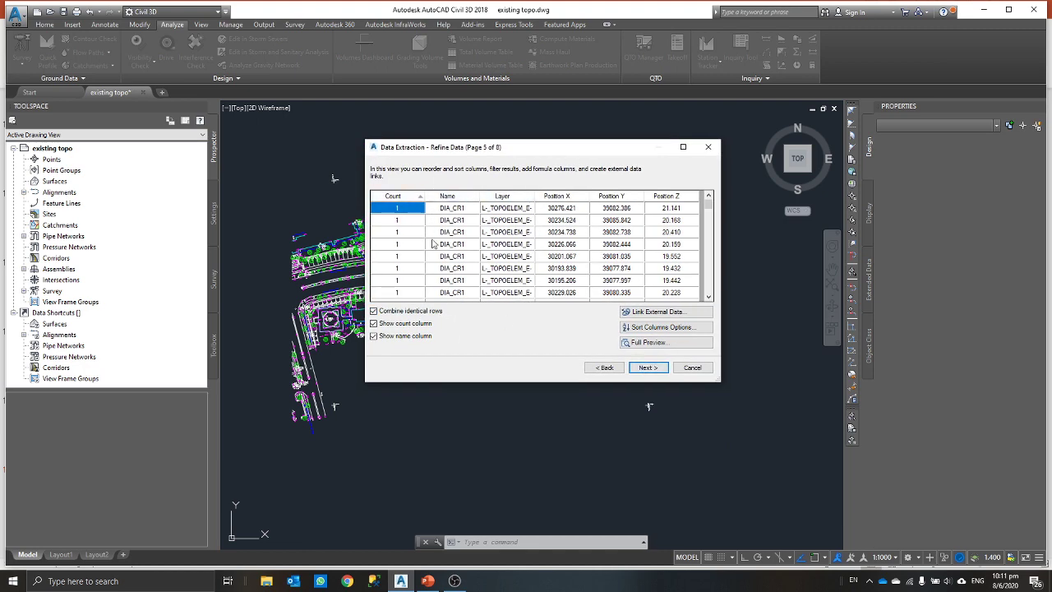
left_click(648, 367)
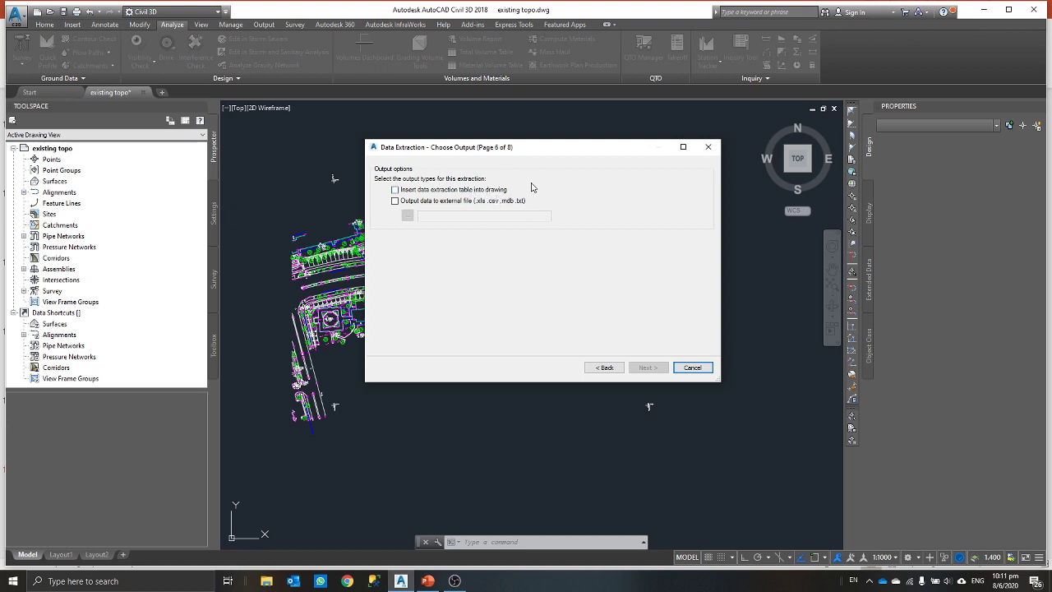
- Enable output to an external file and browse to Desktop\YT Project\YT-00002
left_click(394, 201)
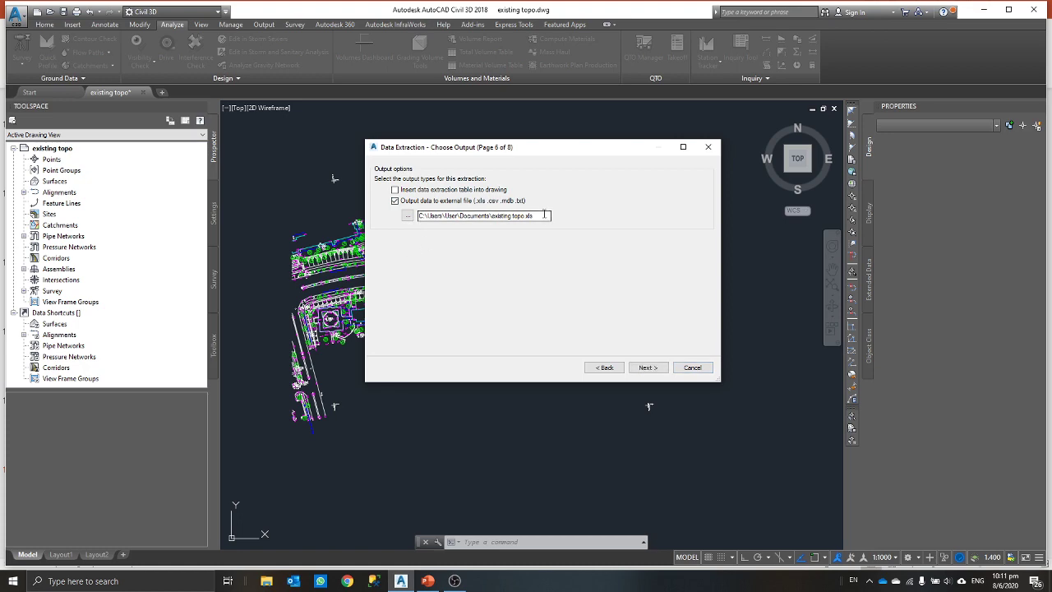
left_click(408, 216)
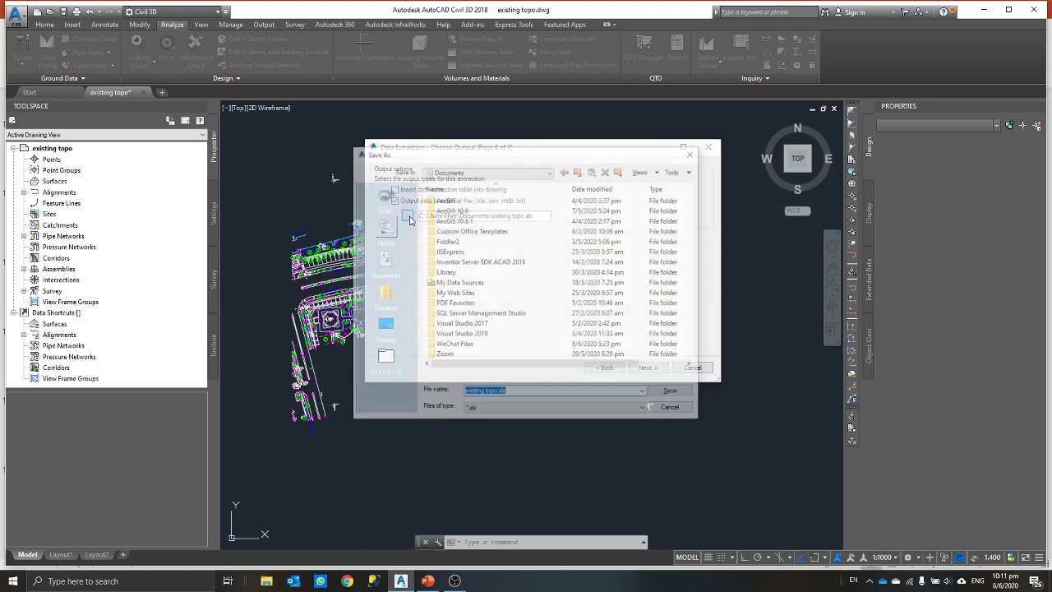
left_click(383, 325)
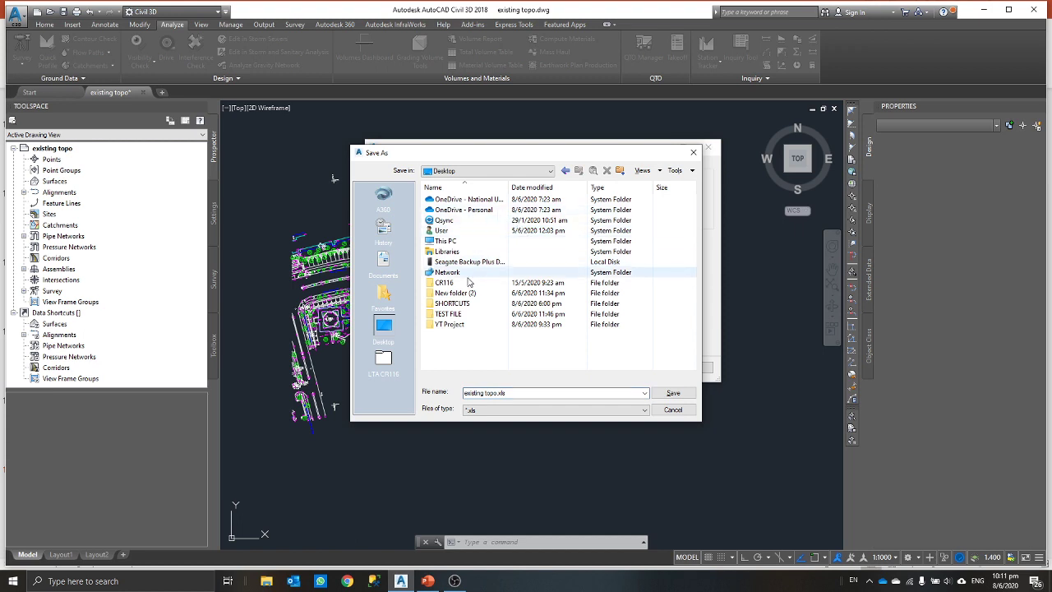
double_click(470, 325)
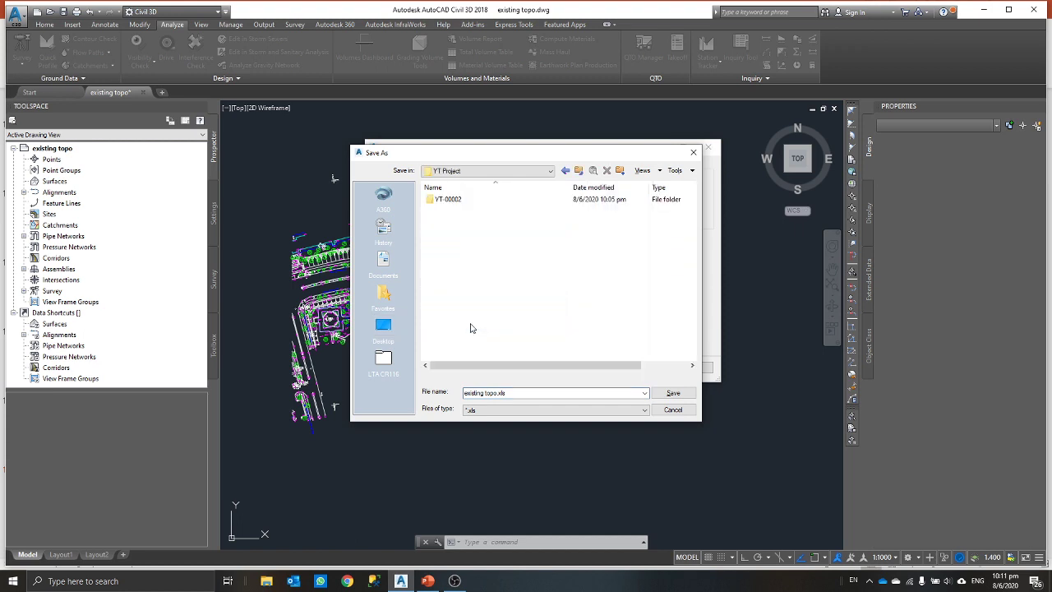
double_click(475, 199)
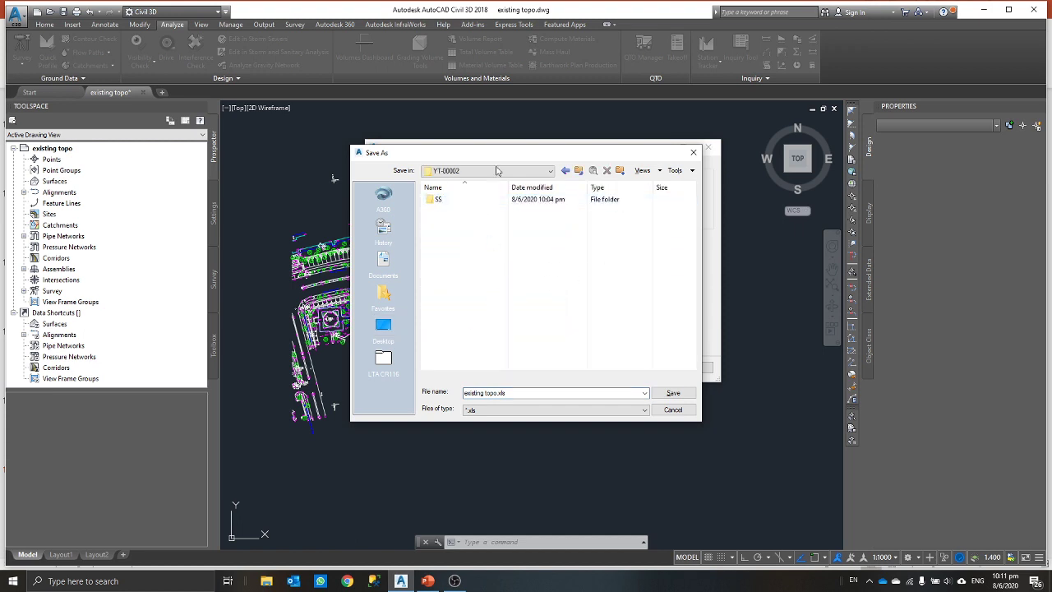
- Save the output as existing topo.xls and finish the extraction
left_click(466, 393)
left_click(485, 393)
left_click_drag(496, 393, 464, 393)
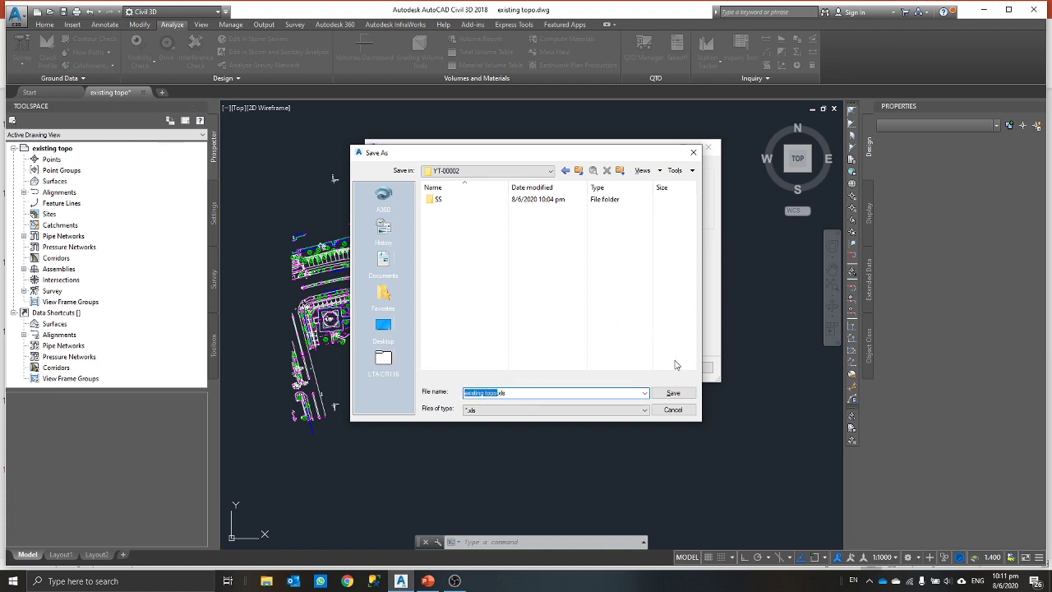
left_click(674, 393)
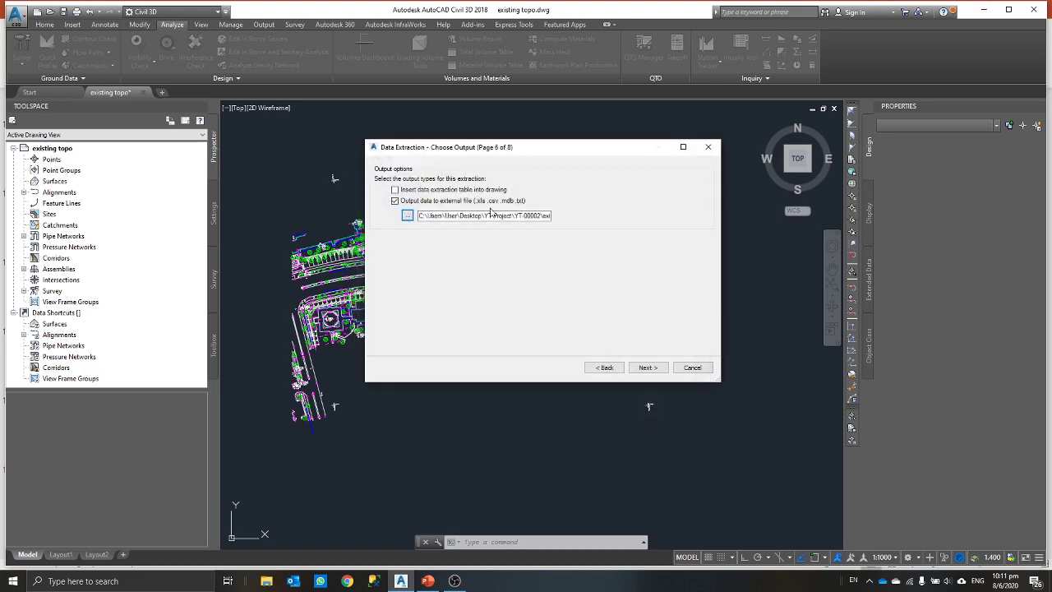
left_click(649, 367)
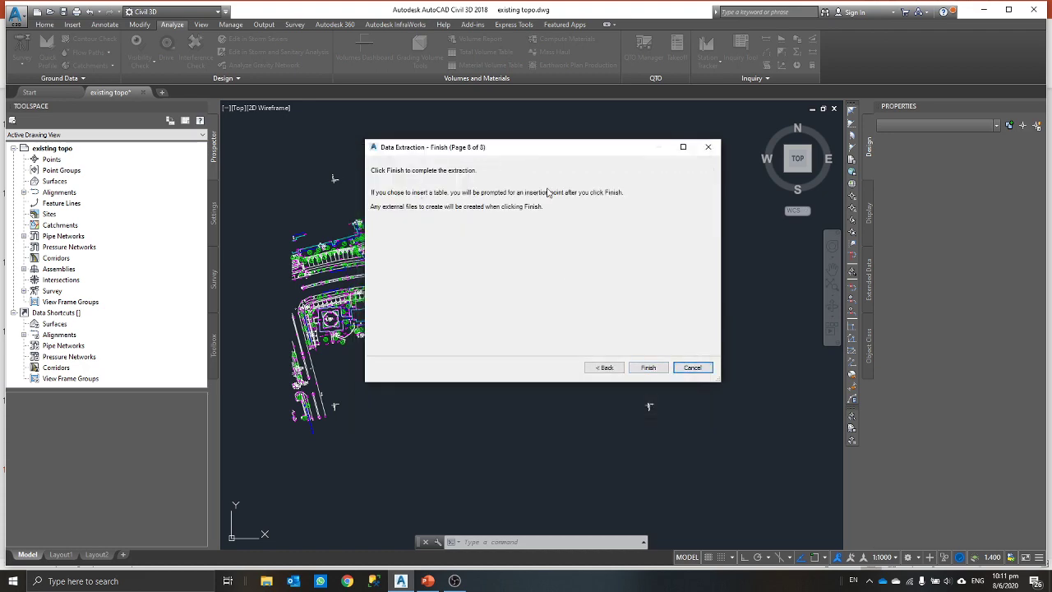
left_click(649, 367)
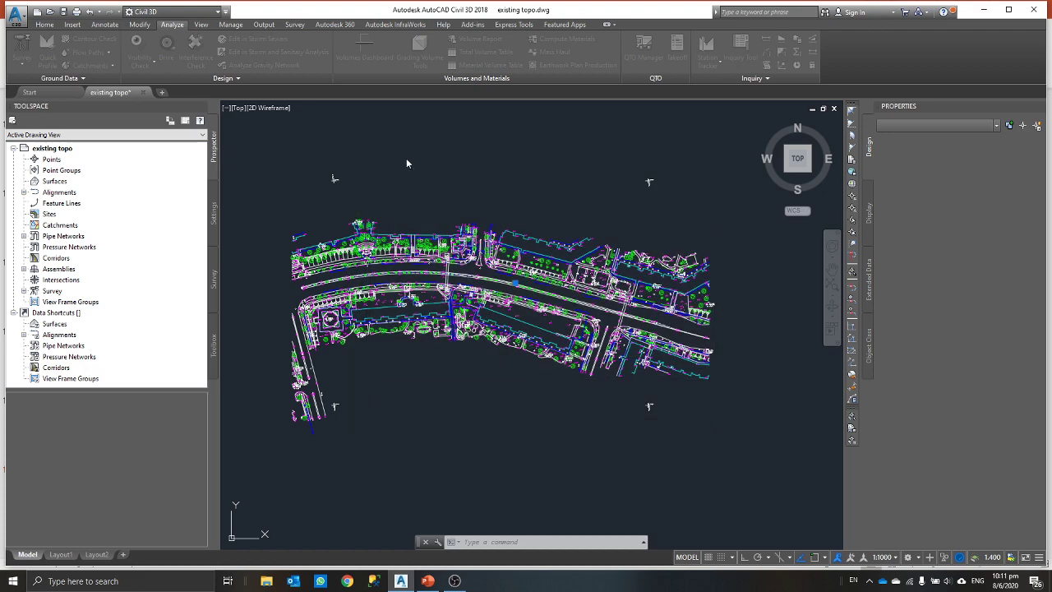
- Open existing topo.xls from Desktop\YT Project\YT-00002 via File Explorer
left_click(266, 581)
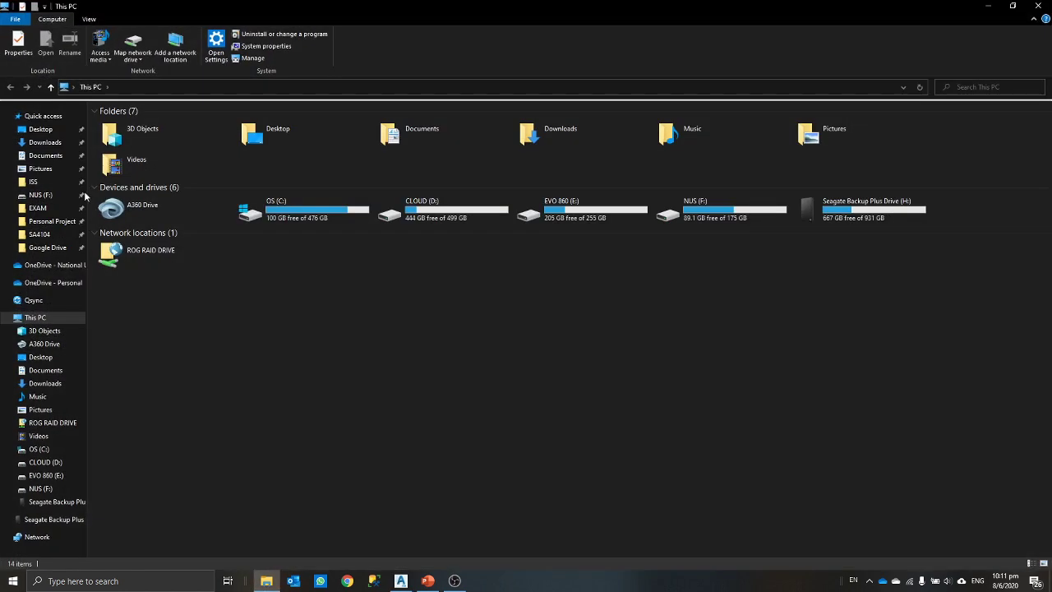
left_click(40, 129)
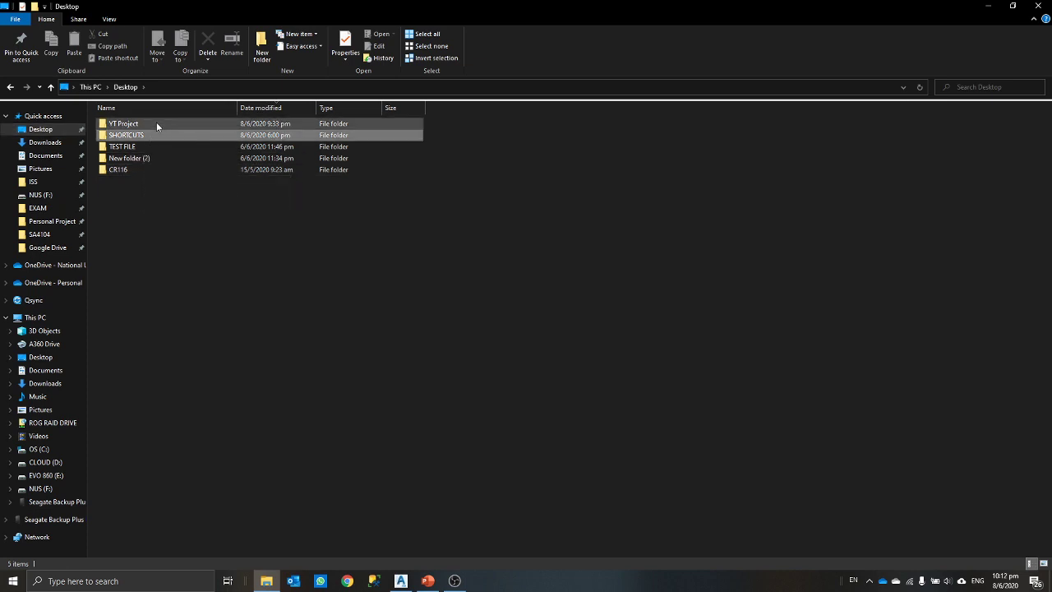
left_click(156, 123)
double_click(156, 123)
double_click(156, 124)
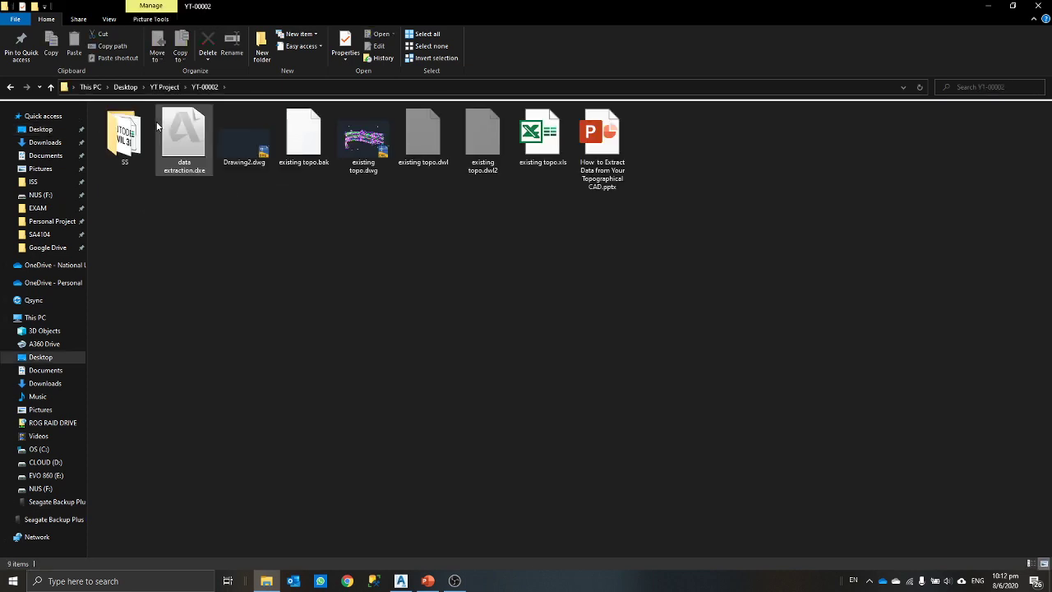
left_click(542, 136)
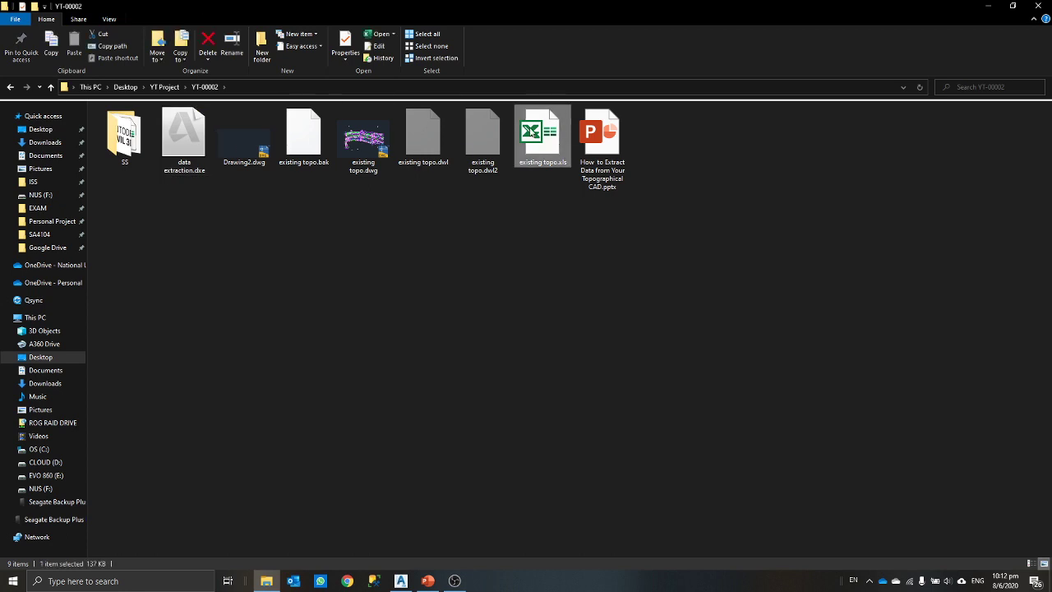
right_click(549, 136)
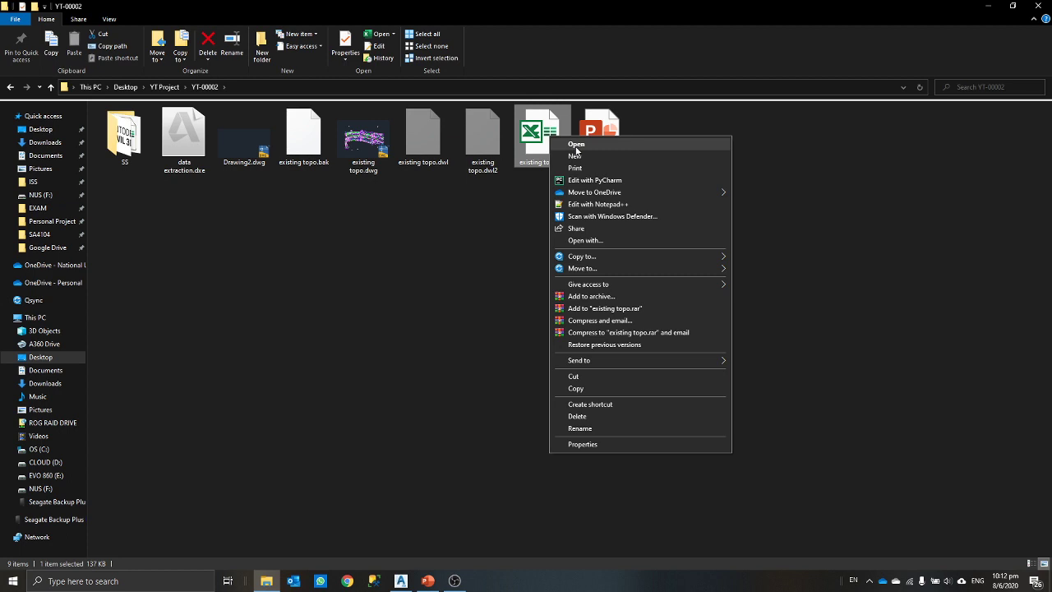
left_click(576, 145)
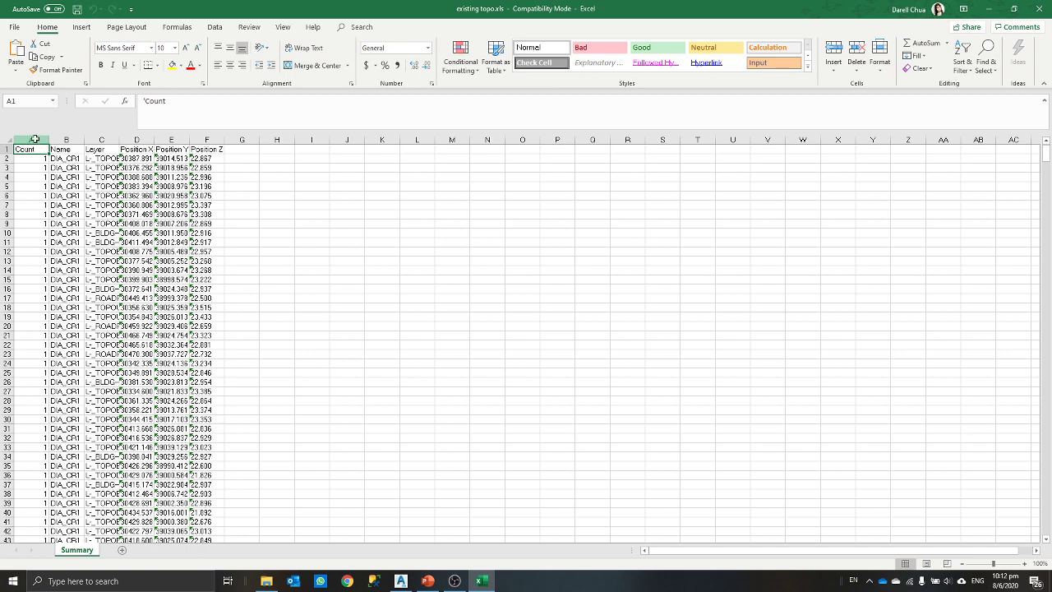
- Select columns A–F and header cells on the Summary sheet to inspect the data
left_click_drag(36, 139, 211, 137)
left_click(211, 139)
left_click_drag(23, 153, 206, 151)
left_click(30, 148)
left_click(62, 158)
left_click(97, 155)
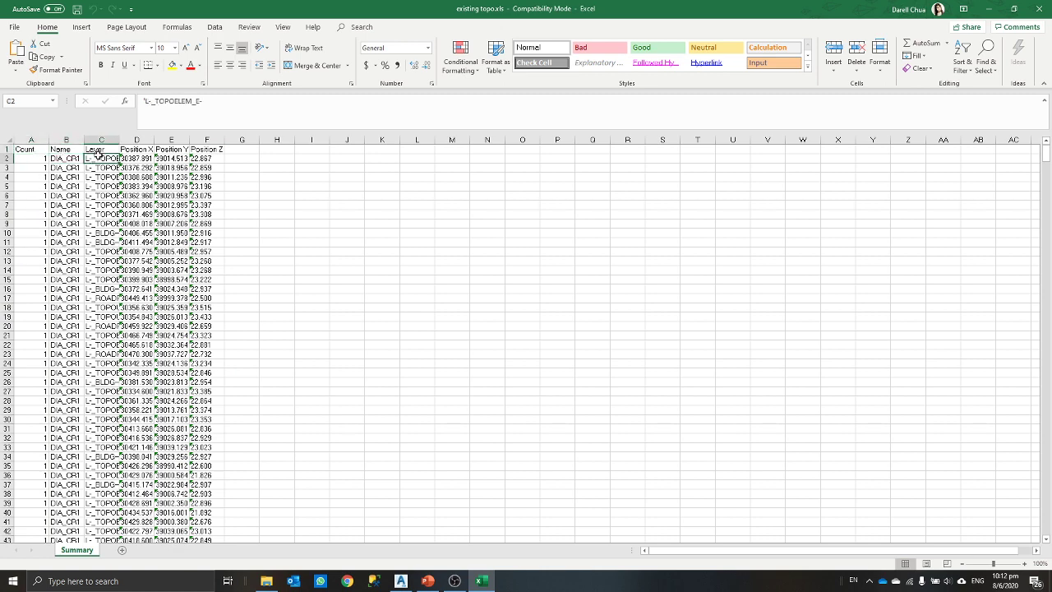
left_click(35, 141)
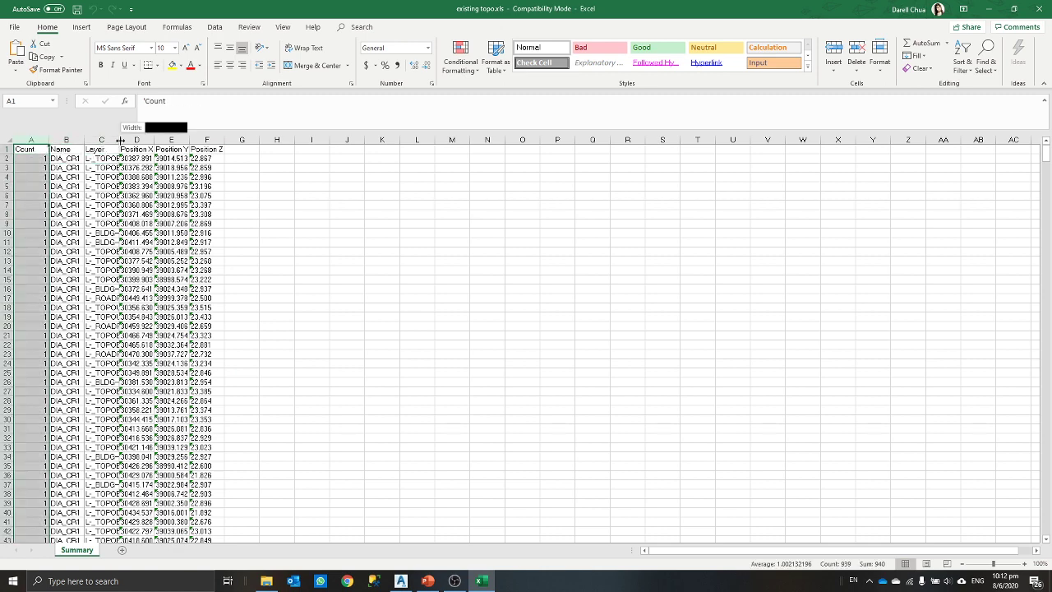
- Auto-fit Layer column C to show full names like L-_TOPOELEM_E-
double_click(119, 141)
left_click_drag(85, 144, 83, 144)
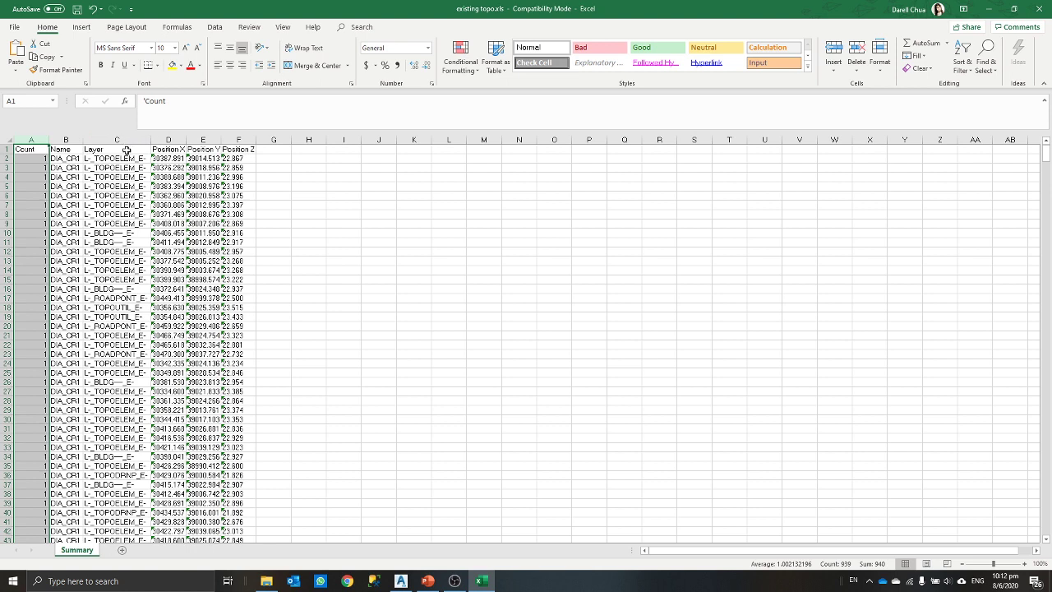
left_click(126, 149)
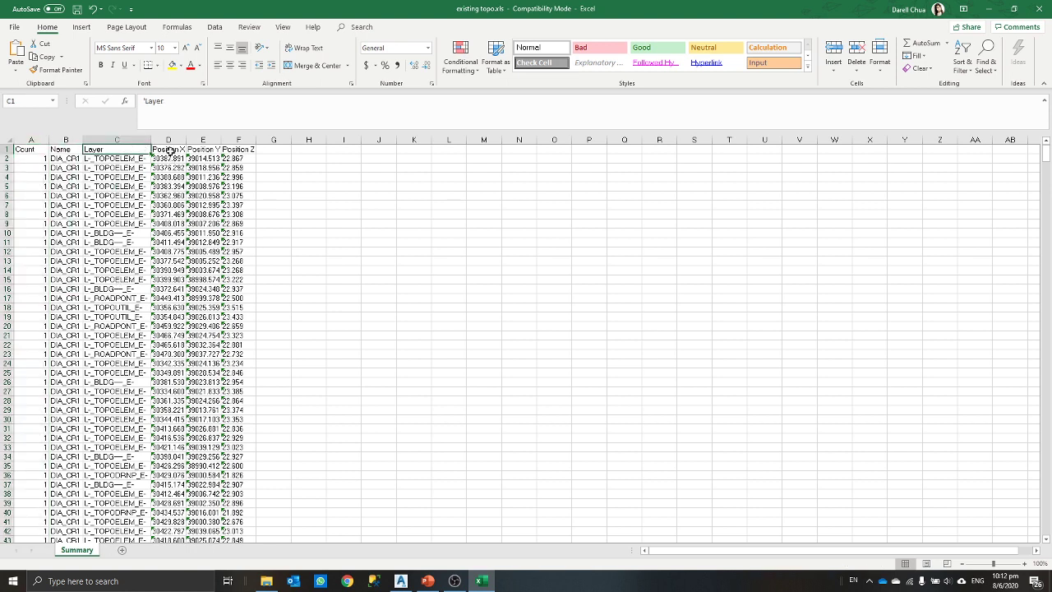
left_click_drag(169, 148, 246, 149)
left_click(240, 150)
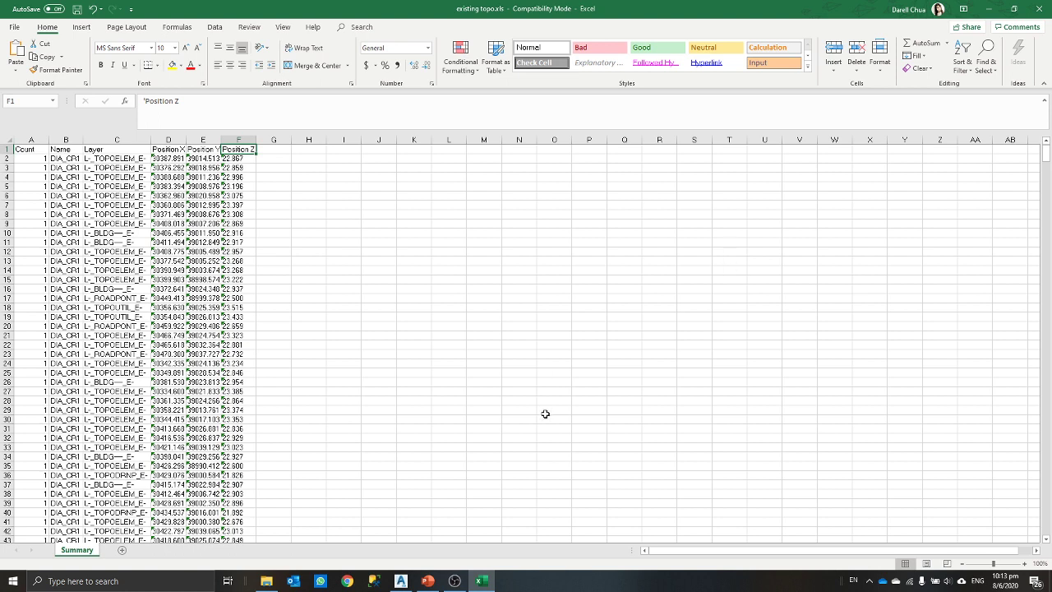
mouse_move(451, 585)
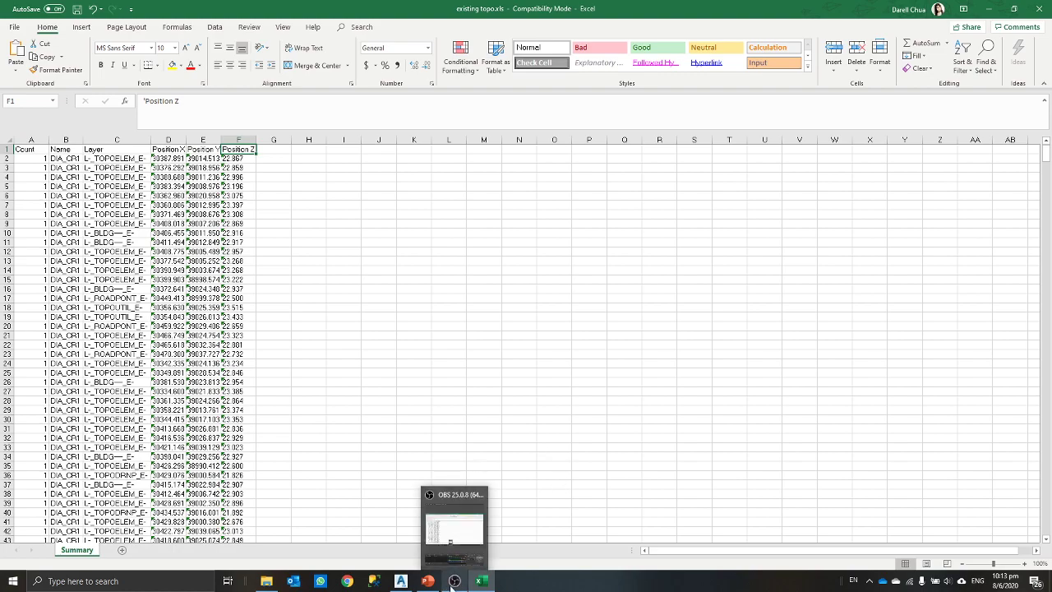